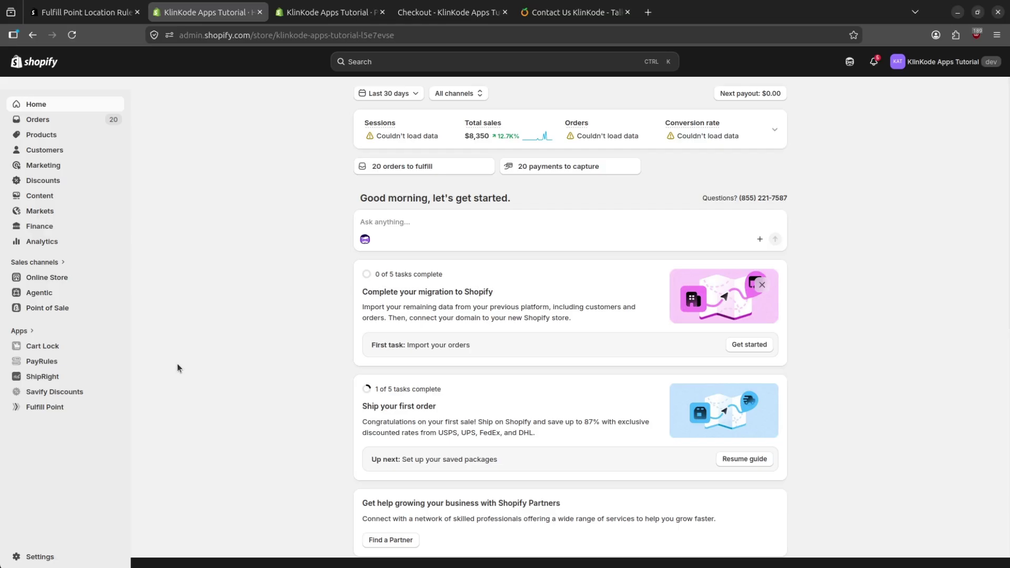
Step: Create a Fulfill Point rule named "If Order From New York Then Product Will Be Shipped From New York Store." and apply it to selected products
click(53, 407)
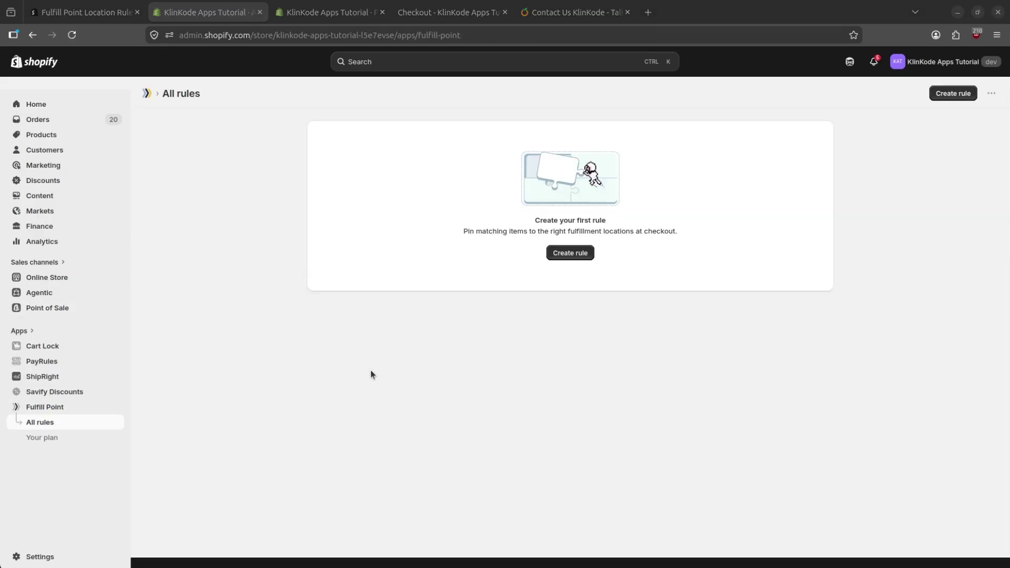
click(572, 254)
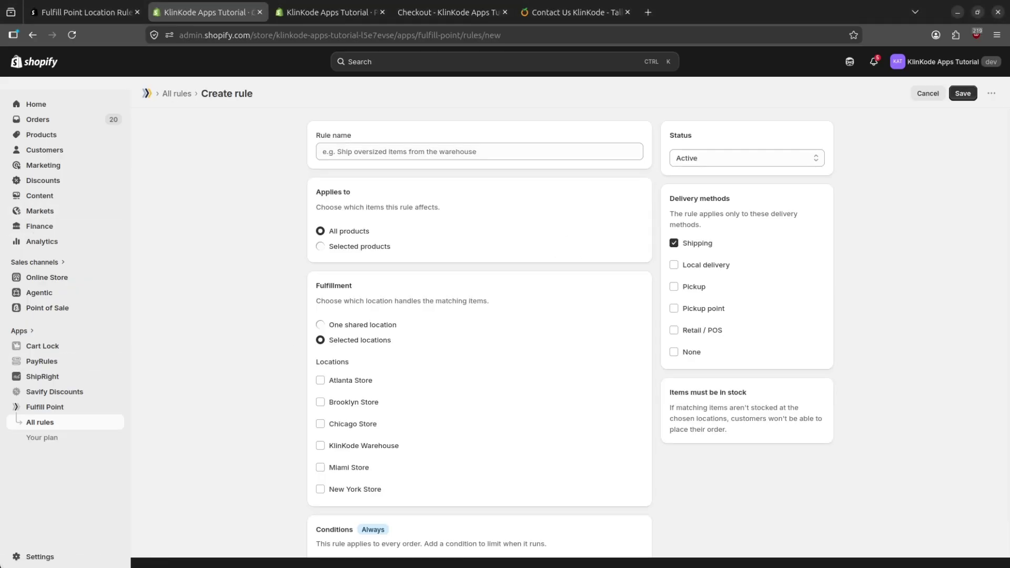
text(If Order From New York Then Product Will Be Shipped From New York Store.)
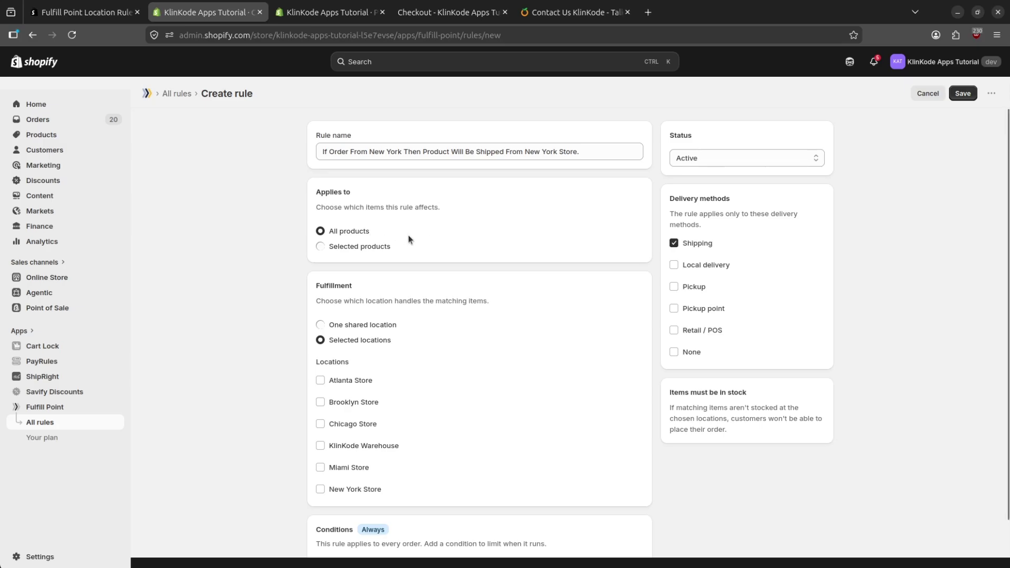
click(351, 247)
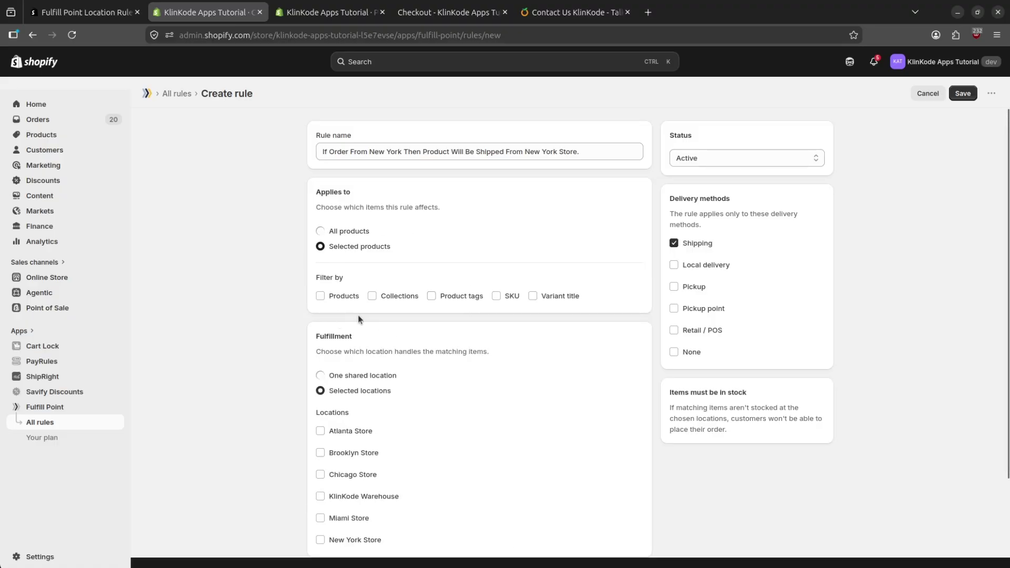
click(320, 296)
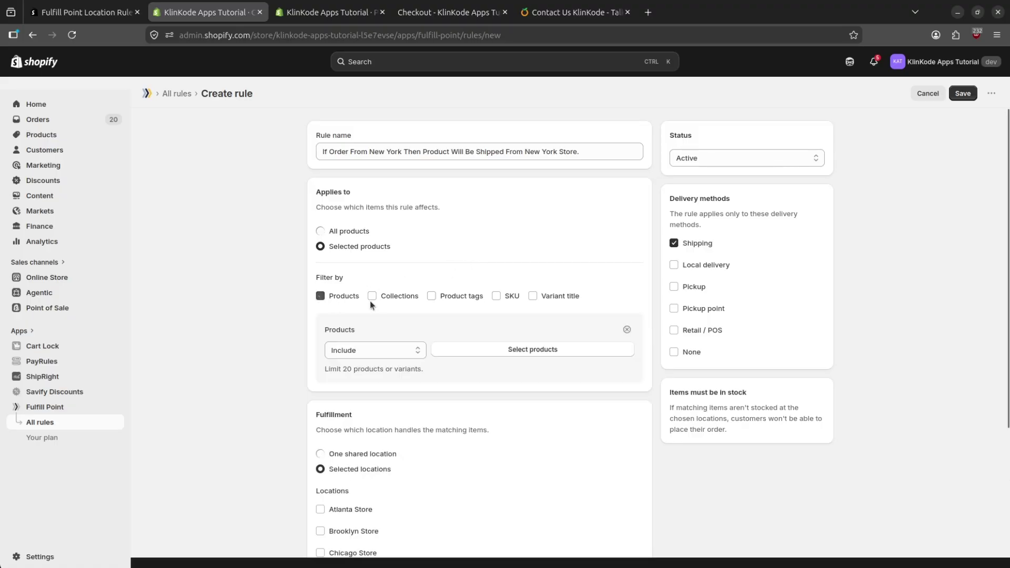
click(372, 297)
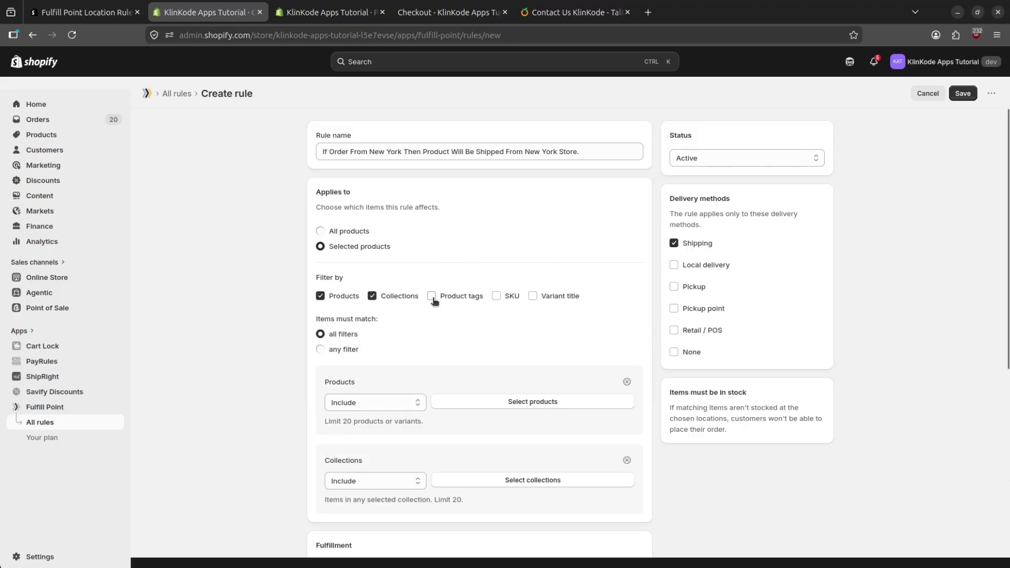
click(431, 296)
click(492, 296)
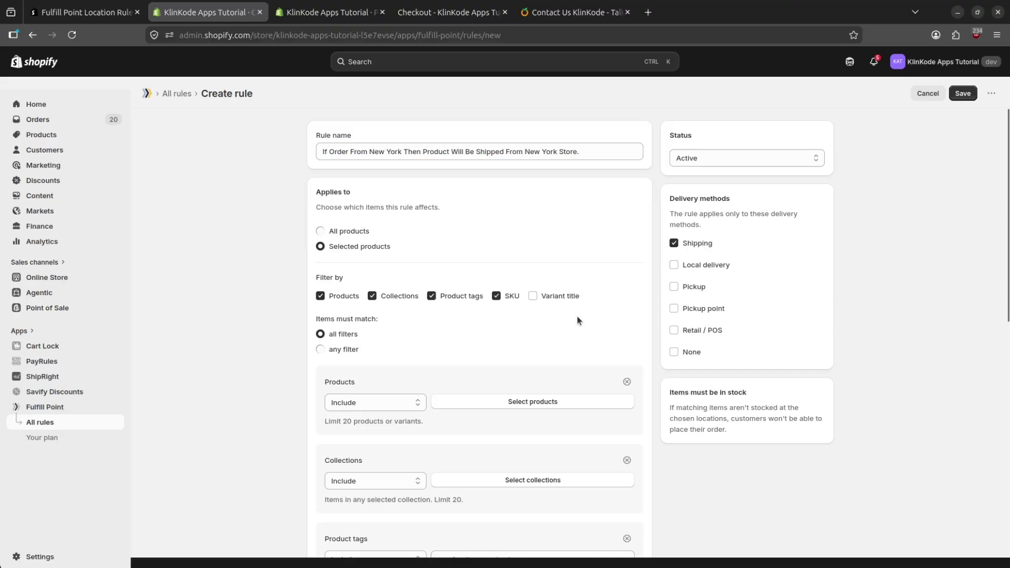
click(533, 296)
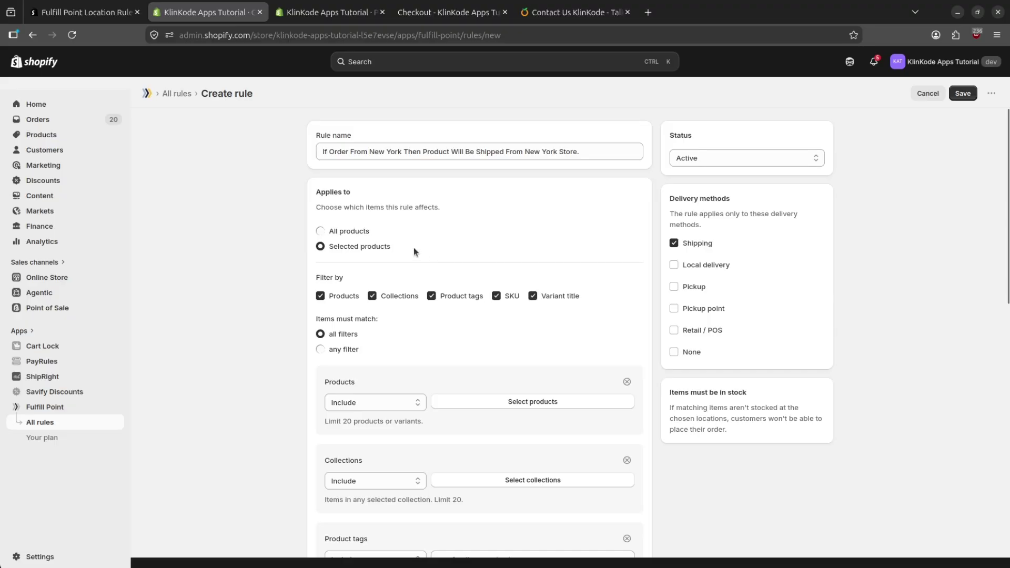
click(626, 381)
click(626, 382)
click(627, 382)
click(626, 382)
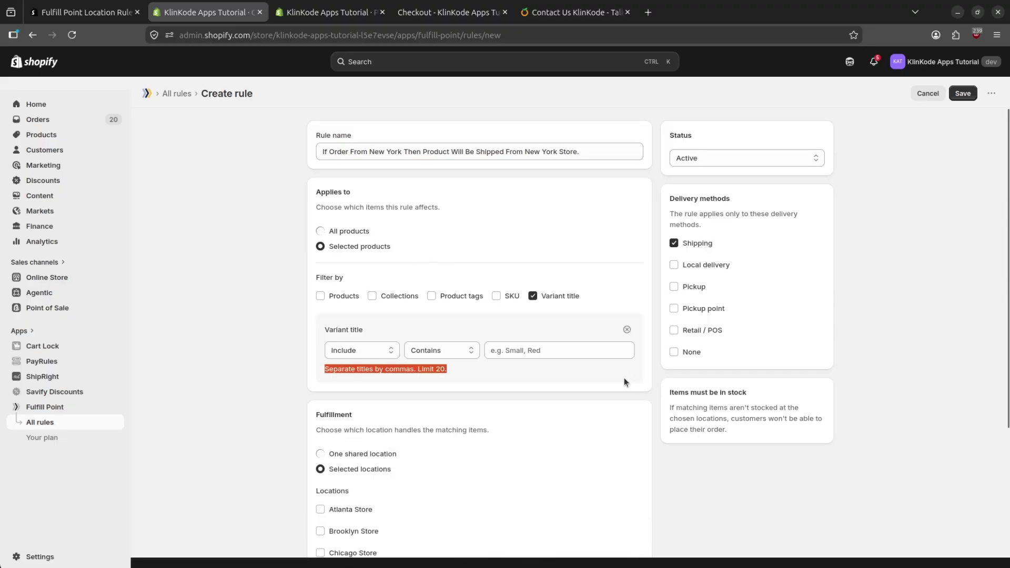
click(626, 332)
Step: Filter the rule's items by Products, trying a Collections filter with both match options before removing it
click(332, 298)
click(372, 296)
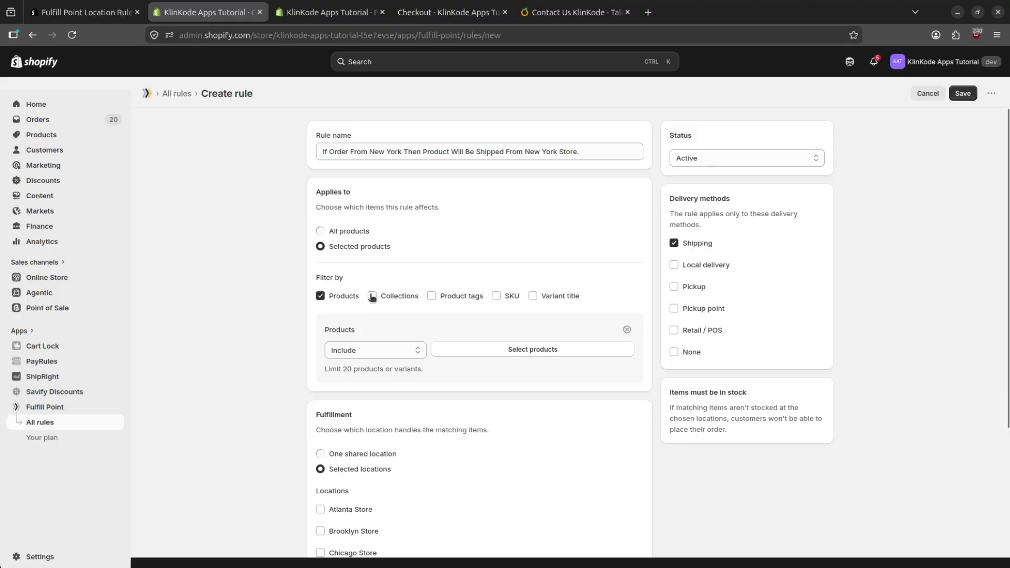
scroll(351, 271, down, 2)
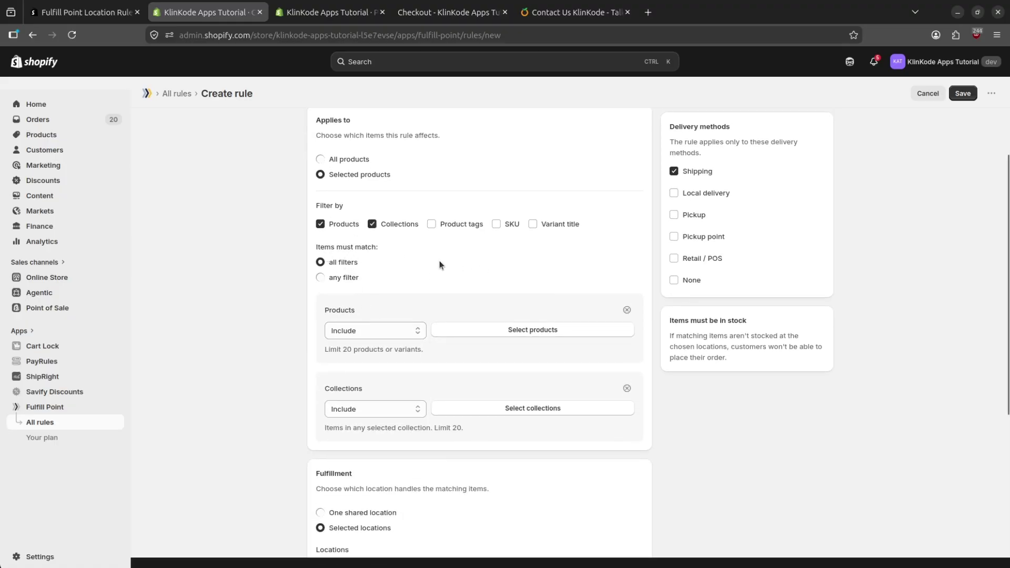
click(348, 279)
click(351, 264)
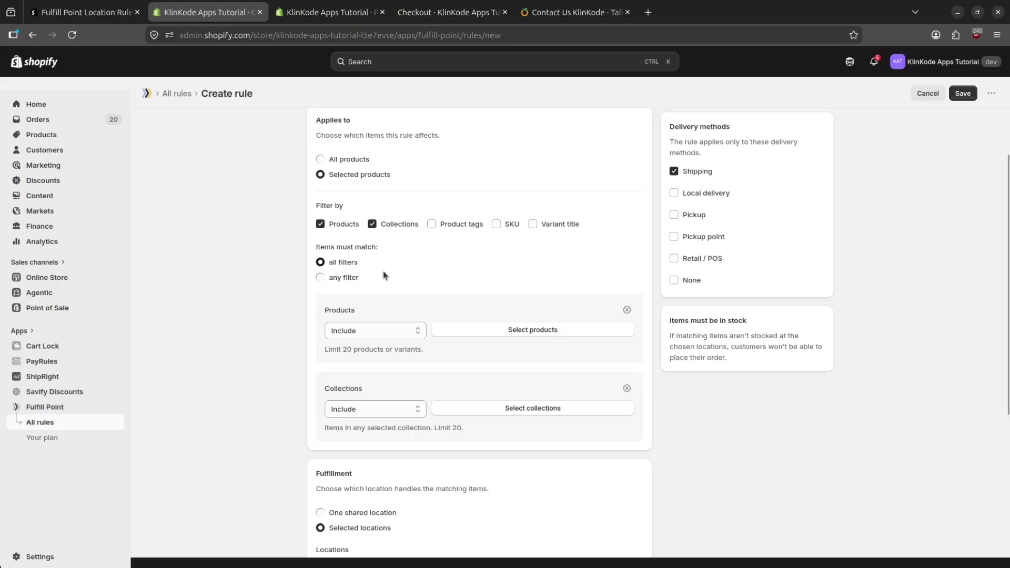
click(337, 280)
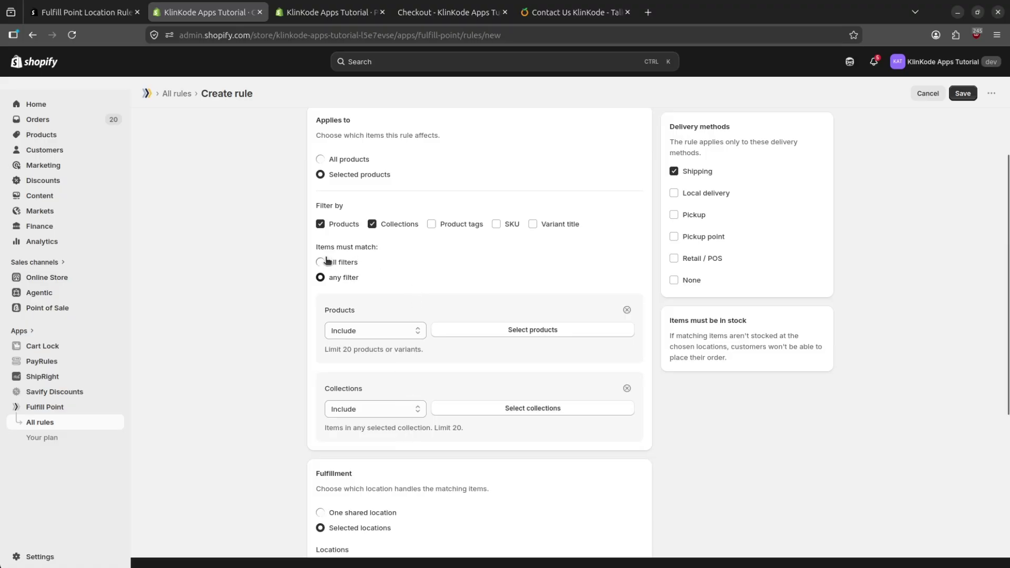
click(373, 224)
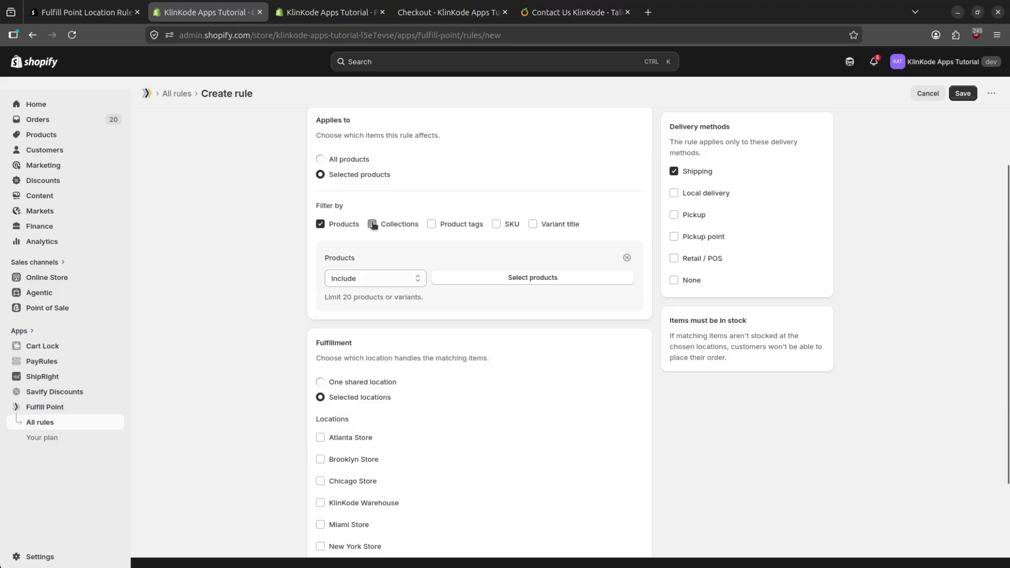
Step: Select Black Bear as the product included in the rule
click(515, 279)
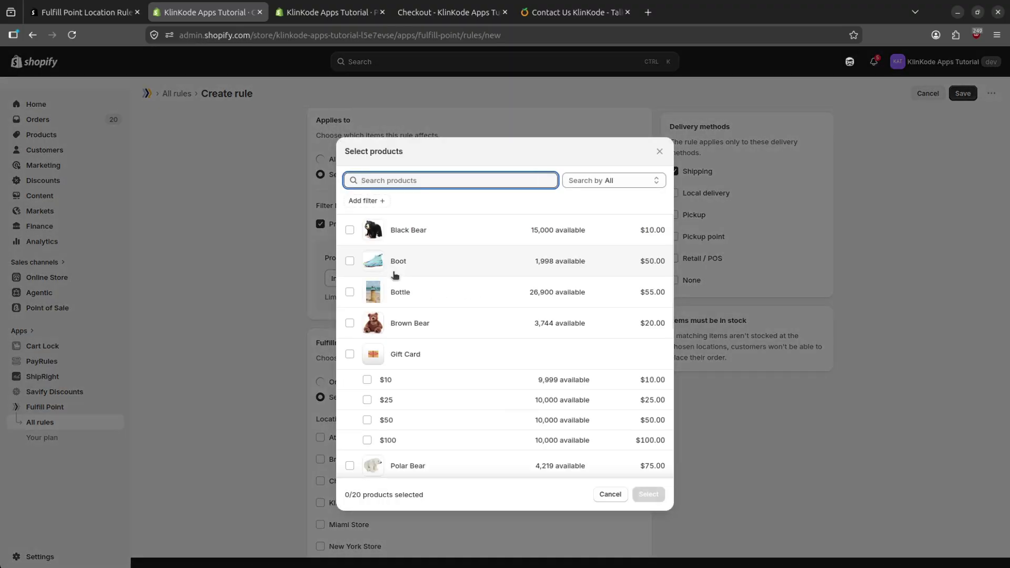
click(350, 230)
click(648, 494)
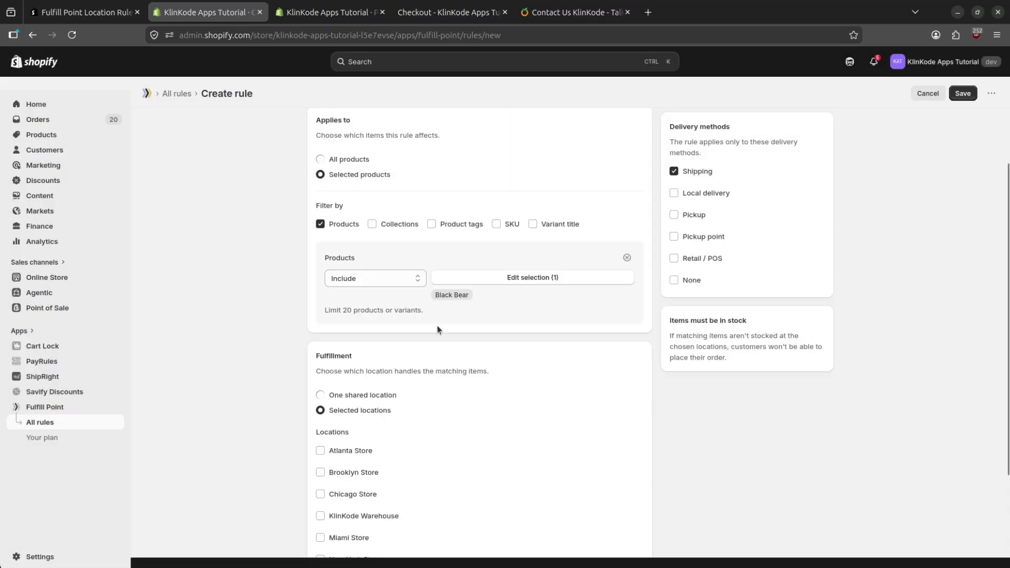
scroll(437, 329, down, 2)
click(384, 287)
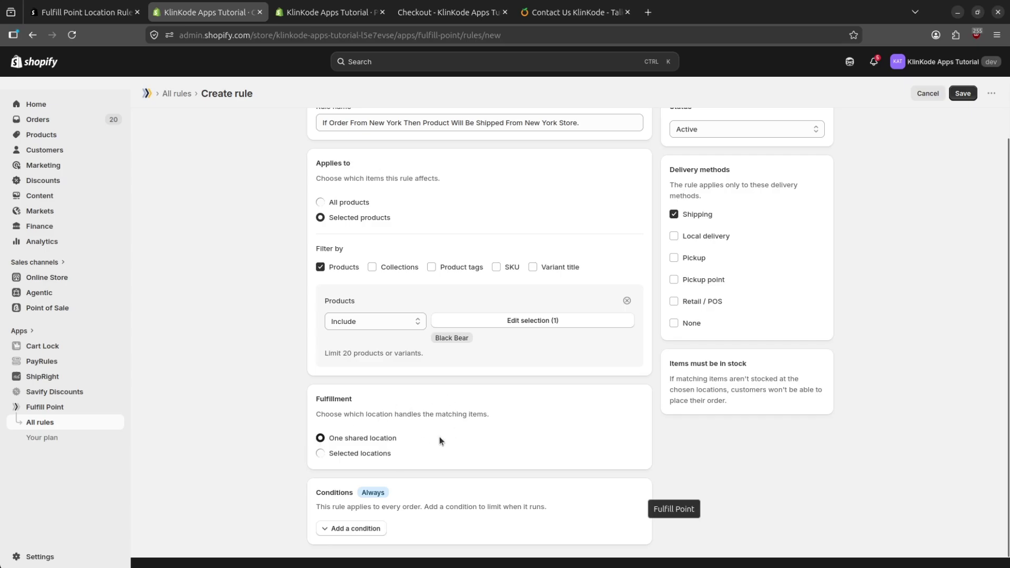
click(377, 456)
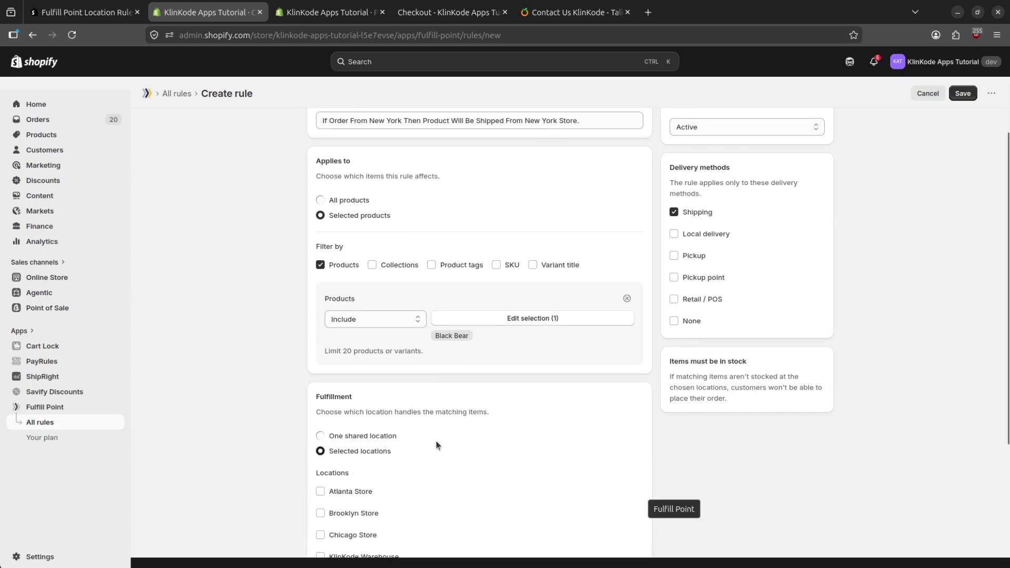
scroll(435, 442, down, 3)
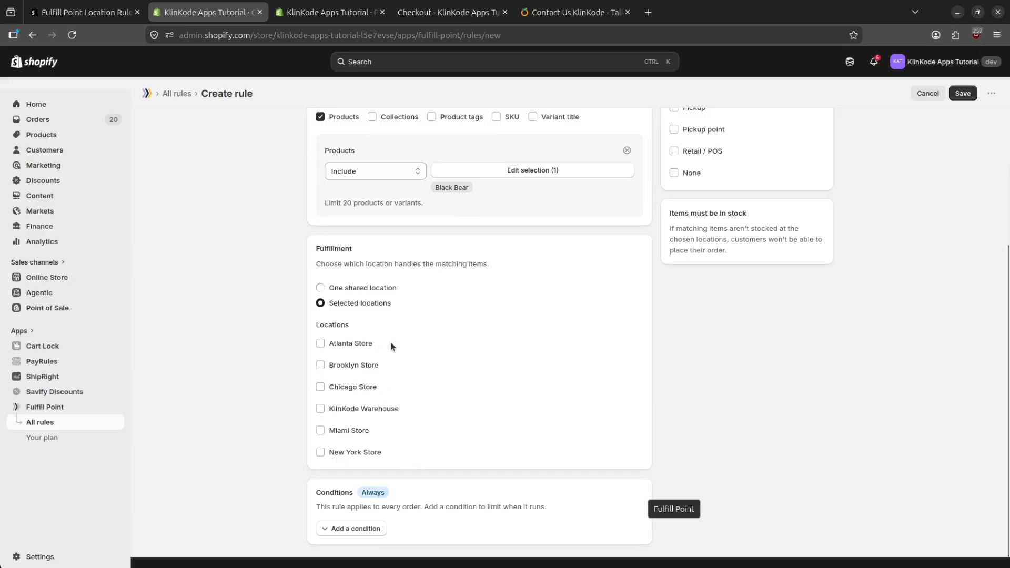
click(362, 289)
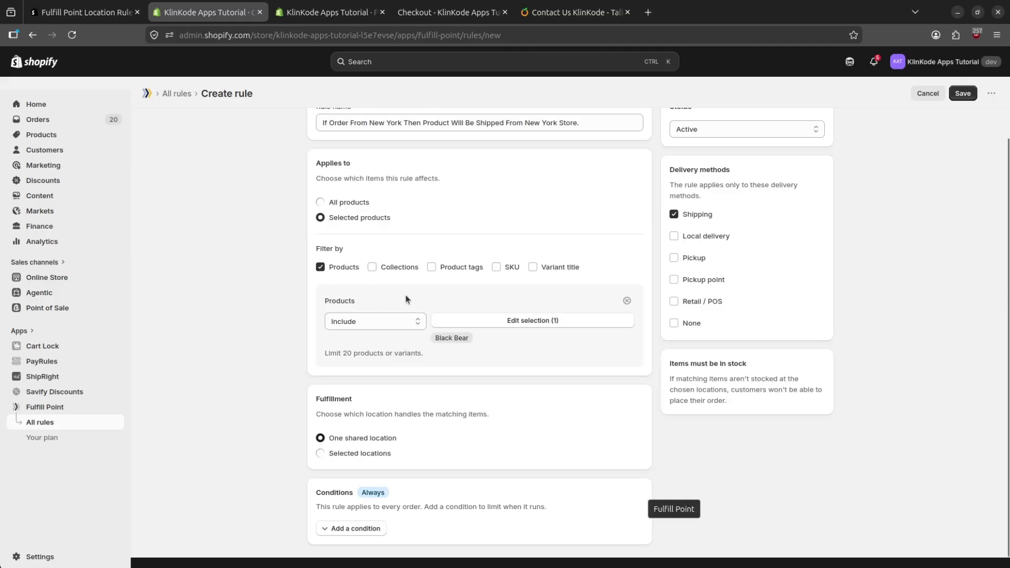
click(350, 453)
Step: Select New York Store as the fulfillment location that handles the matching items
scroll(389, 445, down, 3)
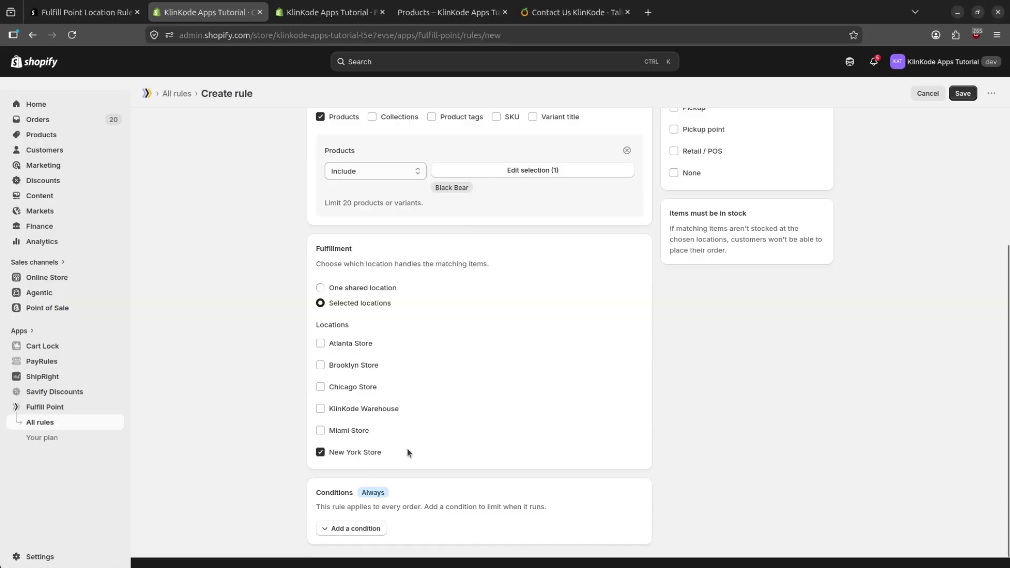
click(346, 453)
click(345, 454)
Step: Check Black Bear's inventory at each location on its product page
click(316, 13)
scroll(405, 304, down, 6)
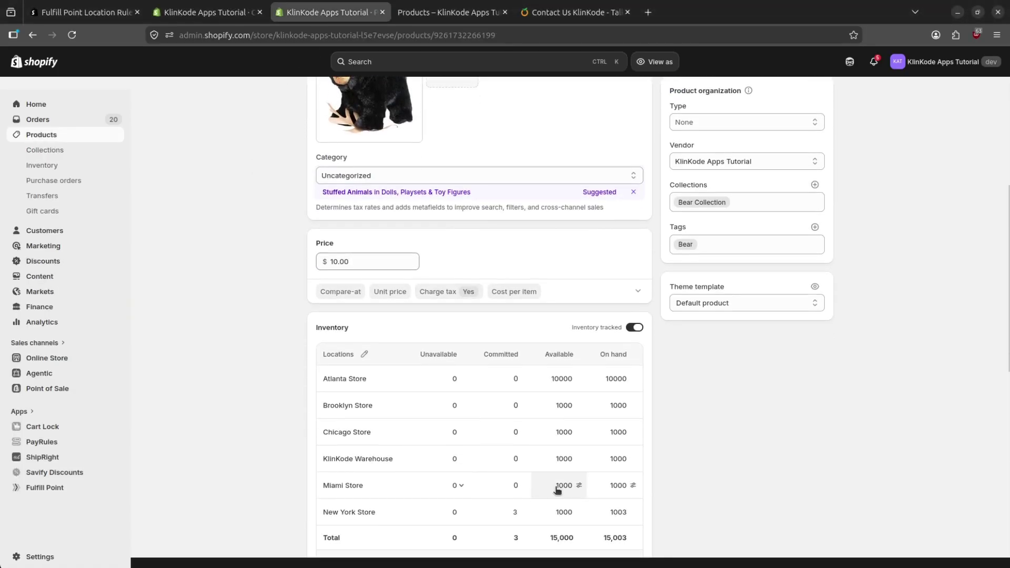
scroll(557, 490, down, 2)
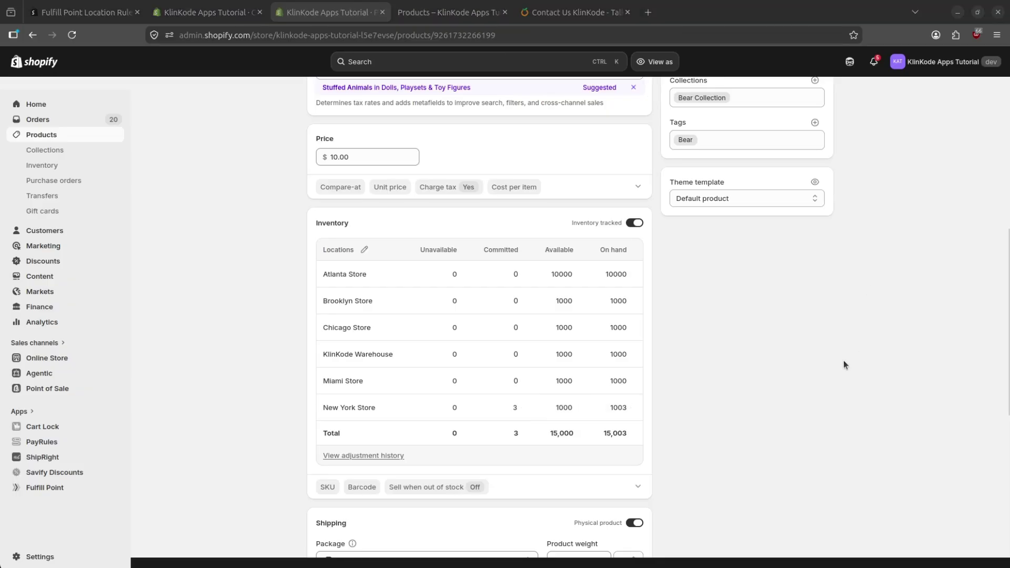
scroll(477, 361, down, 2)
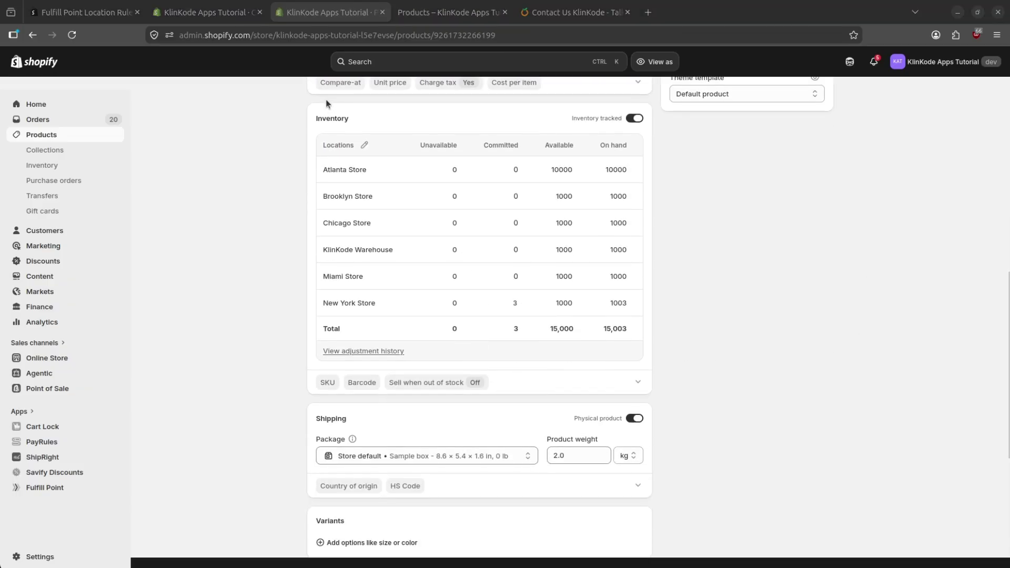
Step: Return to the rule and add a City condition that matches if New York is found
click(205, 12)
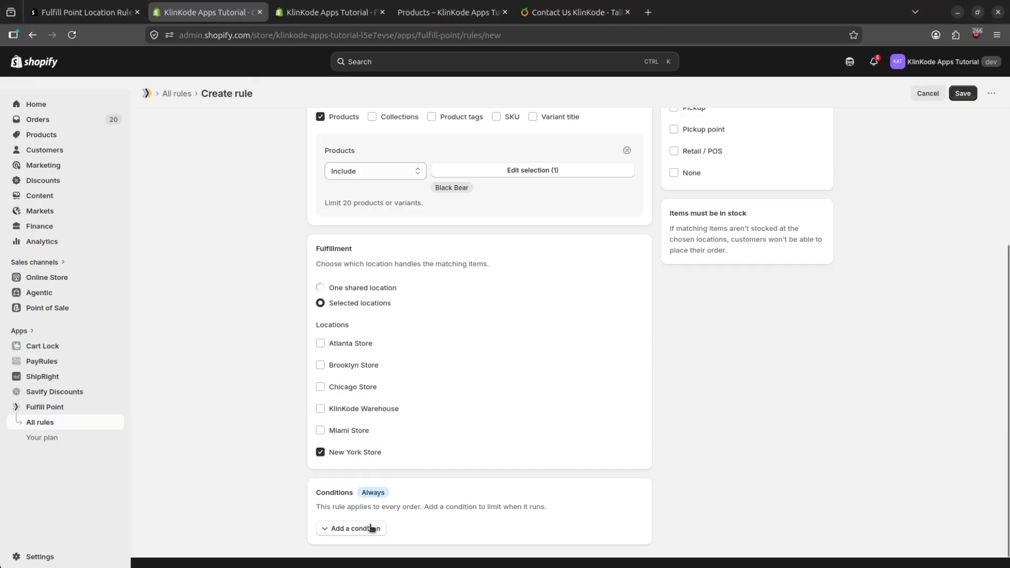
click(355, 529)
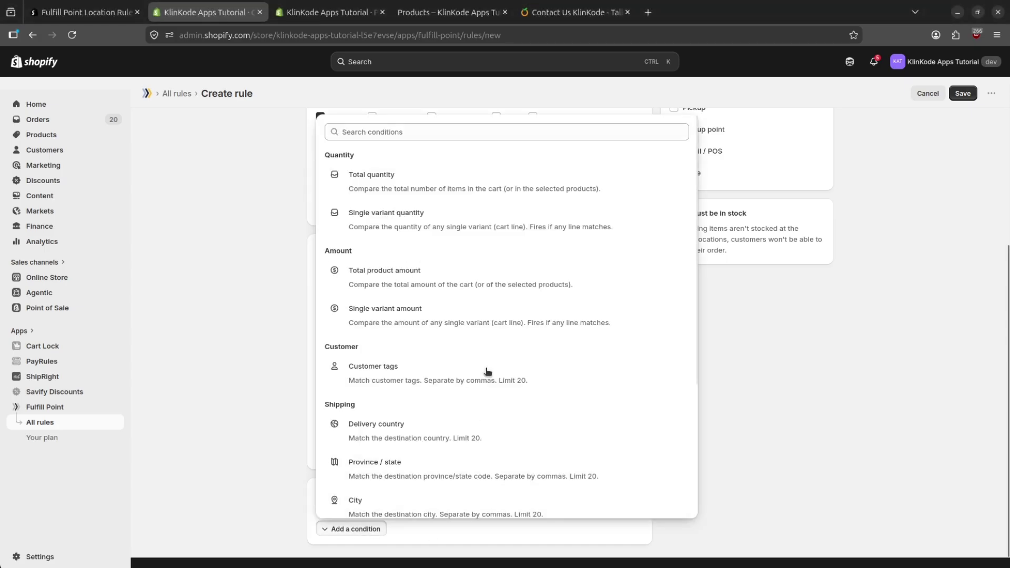
scroll(419, 207, down, 3)
scroll(417, 218, down, 1)
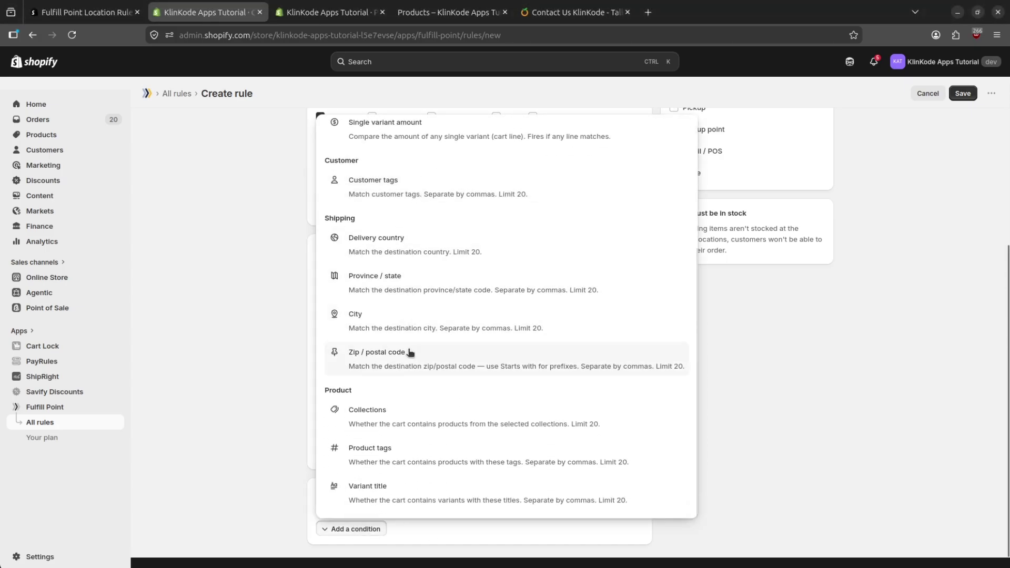
click(398, 320)
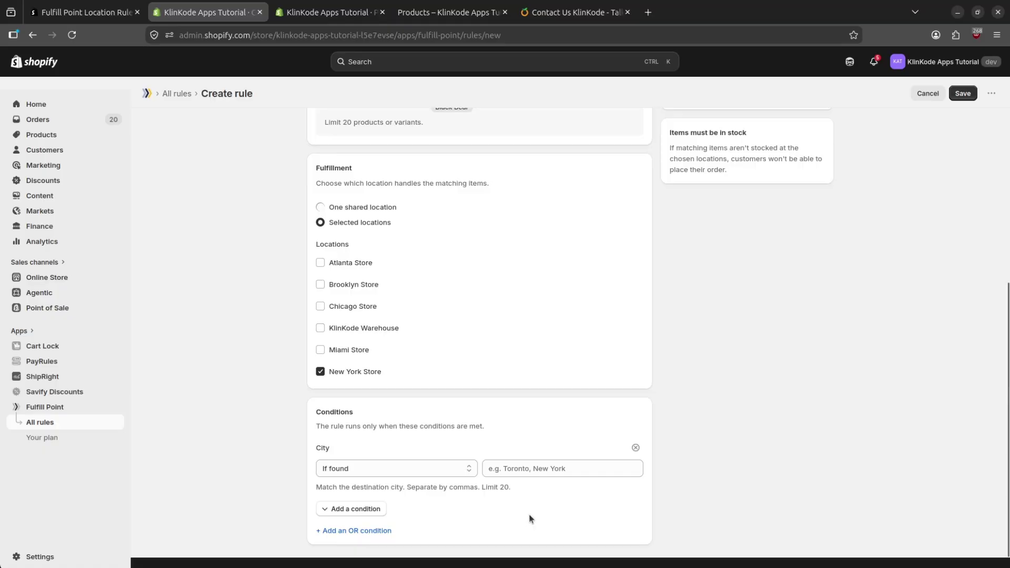
click(389, 473)
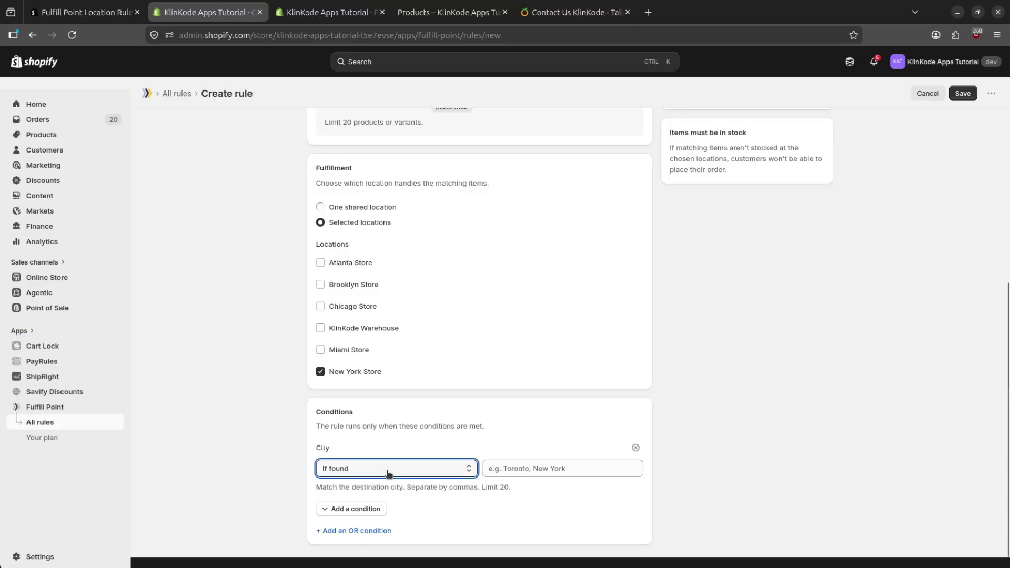
click(541, 473)
text(New York)
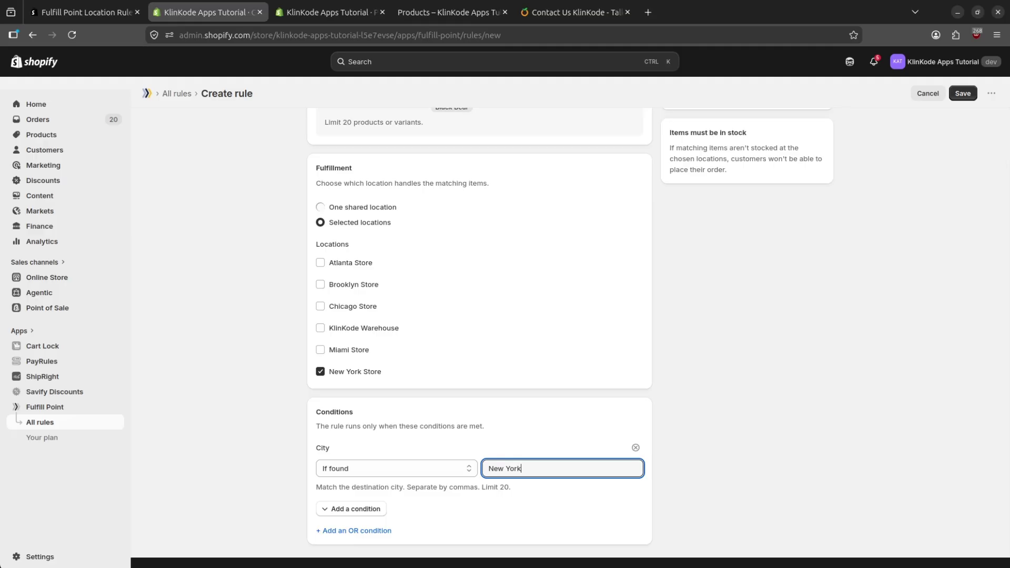
click(735, 454)
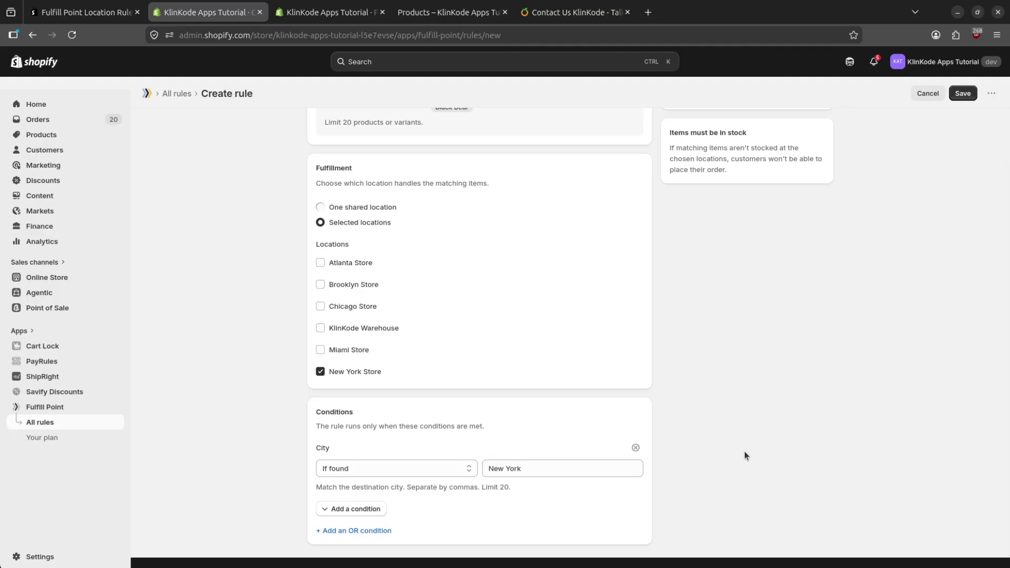
Step: Review the rule's settings and save the rule
scroll(522, 402, up, 5)
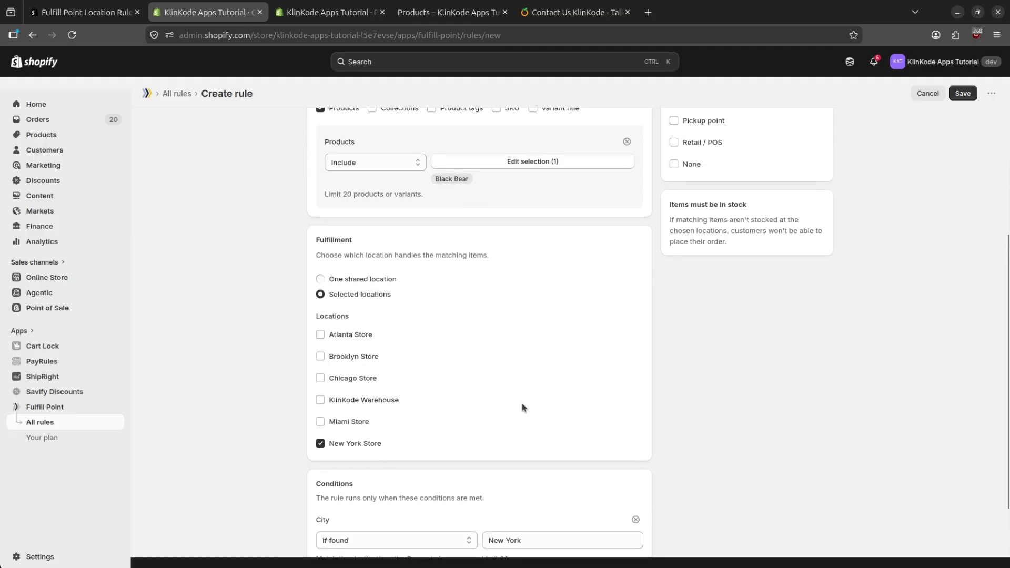
scroll(521, 402, down, 1)
scroll(522, 403, up, 1)
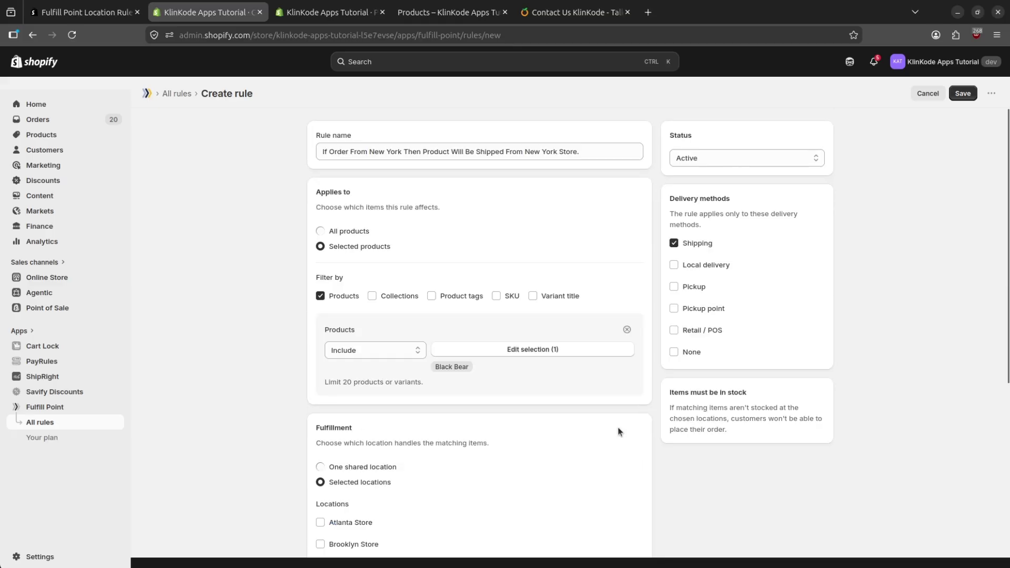
click(962, 94)
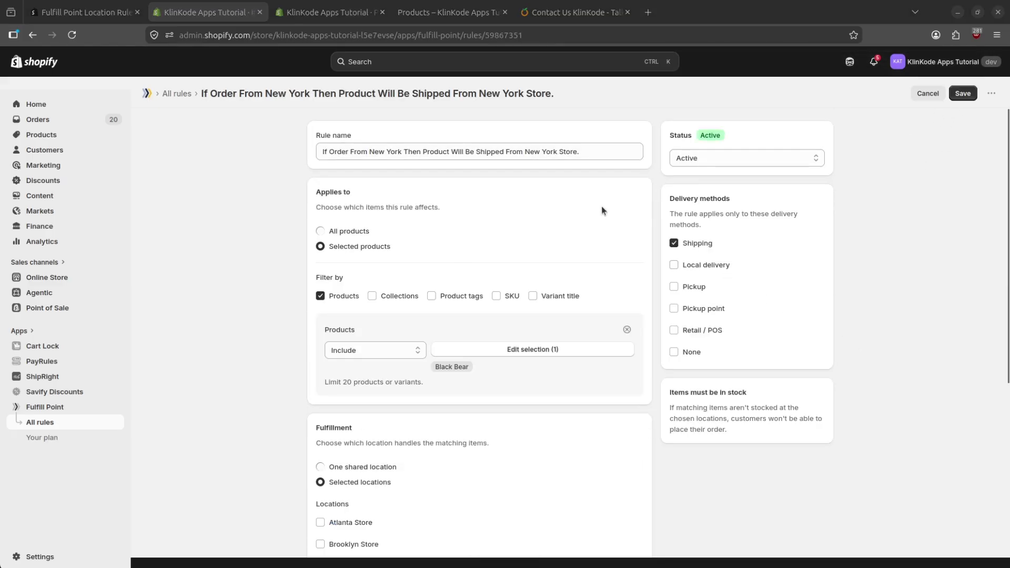
Step: Switch to the storefront catalog, open the Black Bear product and add it to the cart
click(443, 17)
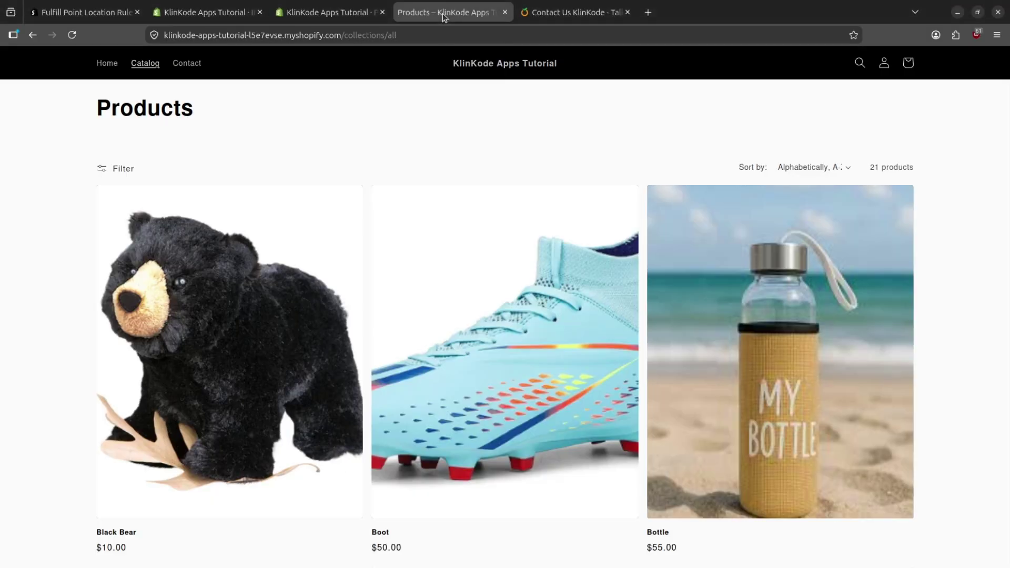
click(166, 429)
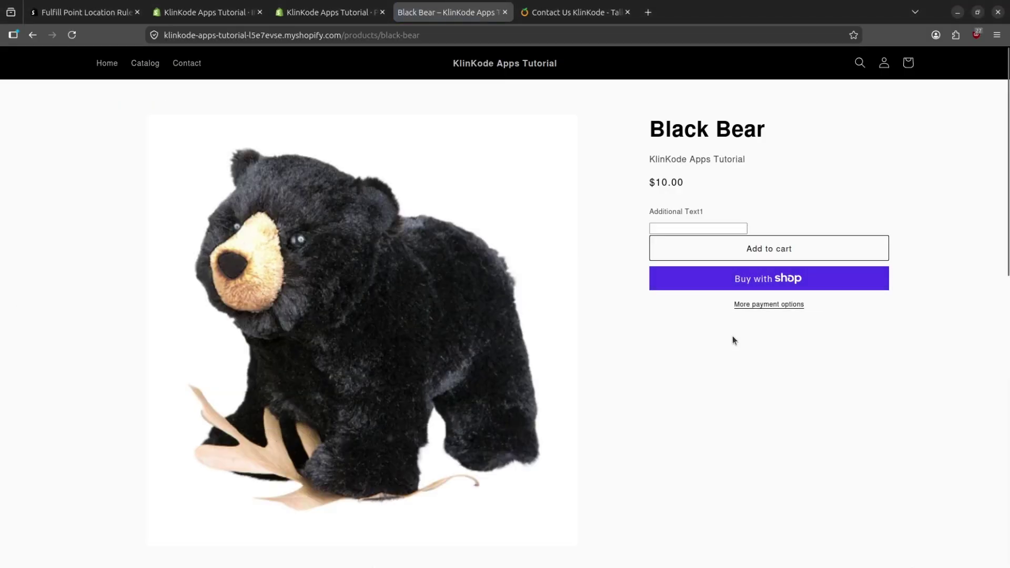
click(766, 249)
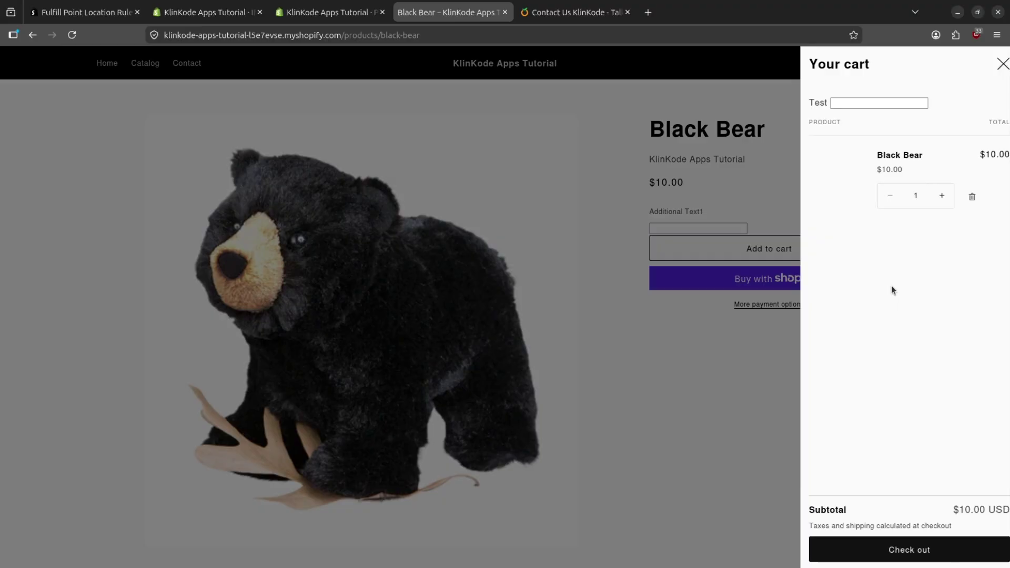
Step: Increase the Black Bear quantity in the cart to 5 and proceed to checkout
click(933, 195)
click(933, 195)
click(933, 196)
click(933, 196)
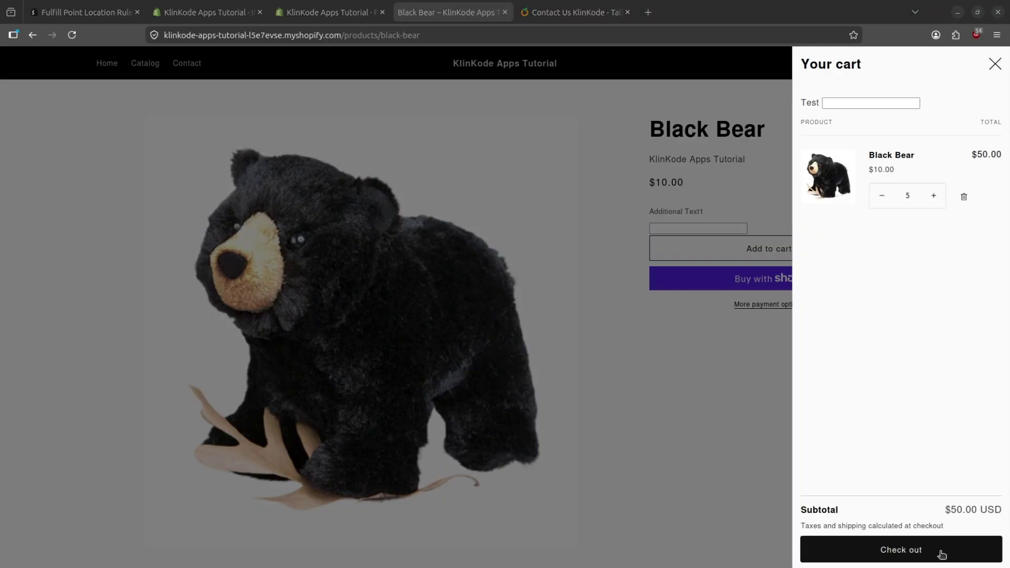
click(941, 555)
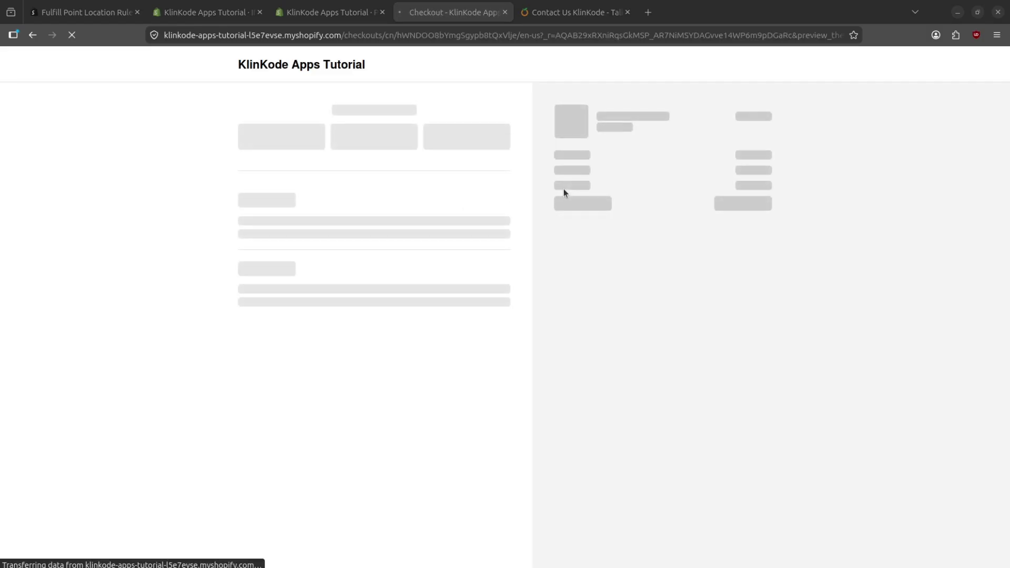
Step: Enter New York as the delivery address and replace the auto-filled city with New York
click(366, 372)
text(N)
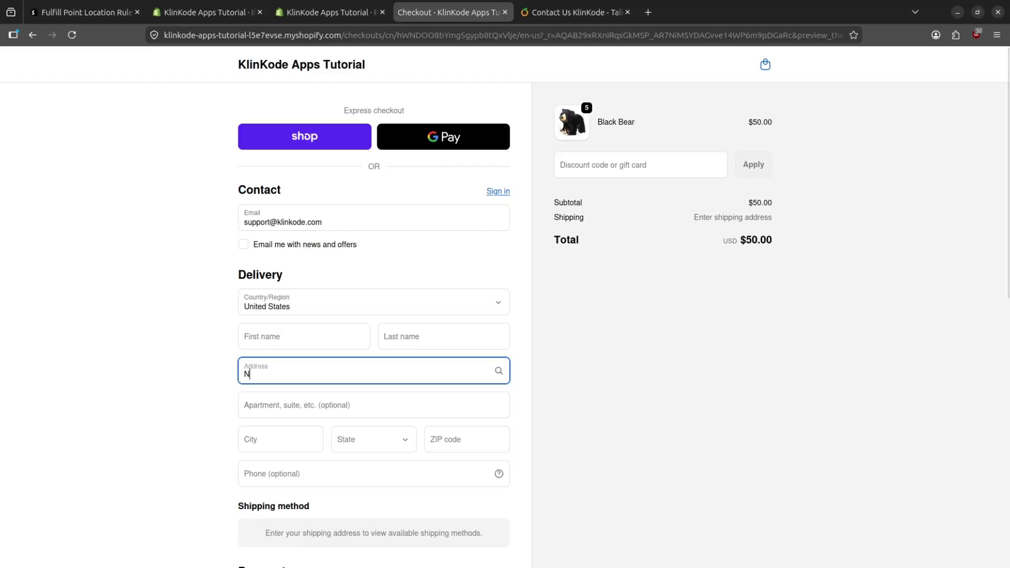
text(ew York)
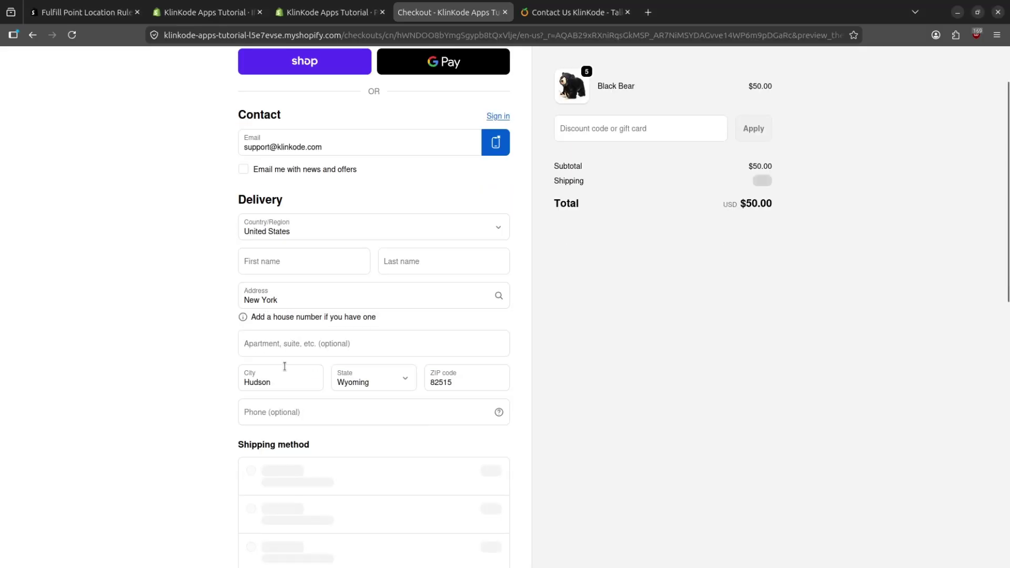
double_click(278, 376)
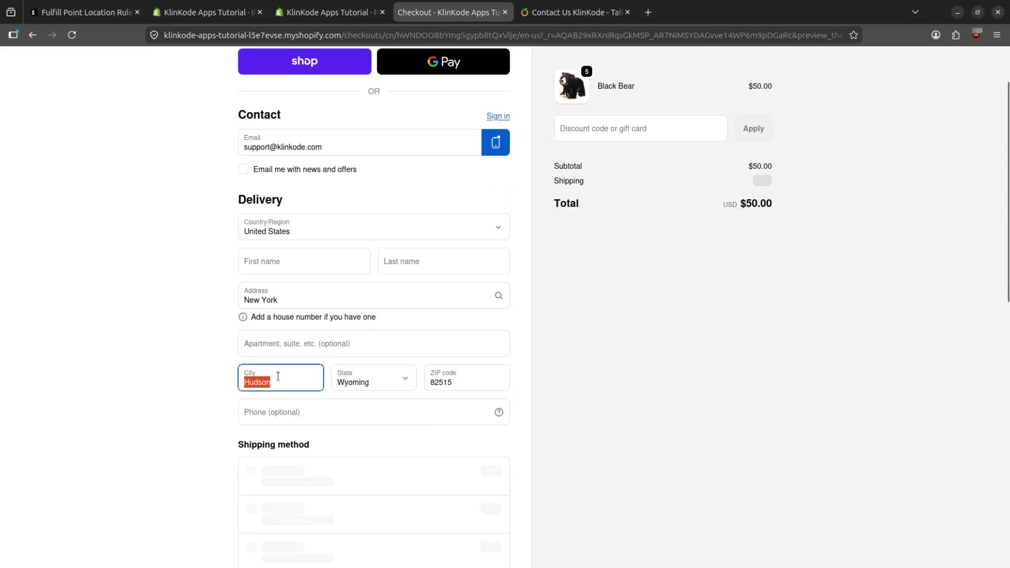
text(New York)
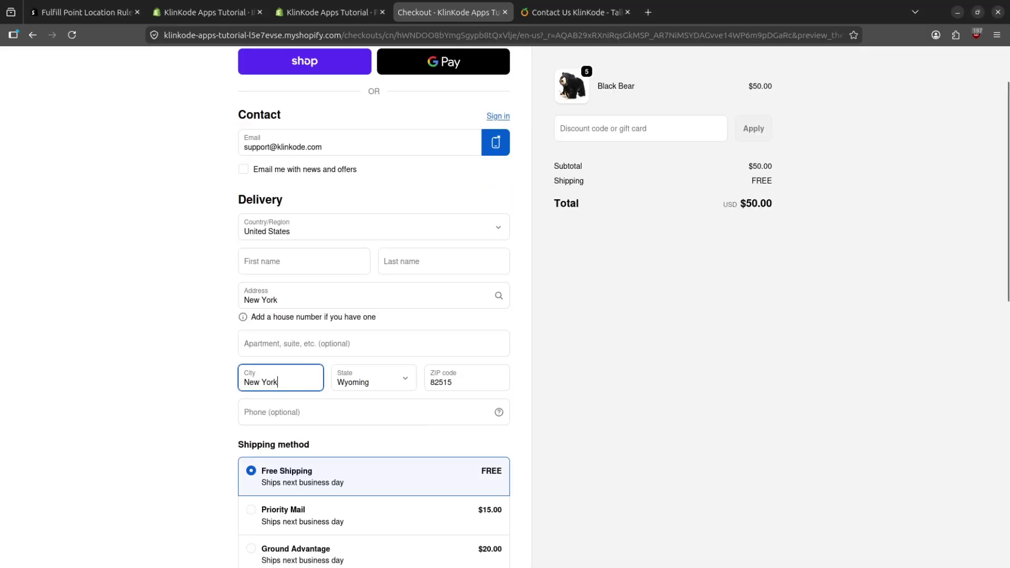
Step: Set the delivery state to New York with a matching ZIP code and complete the order
click(404, 381)
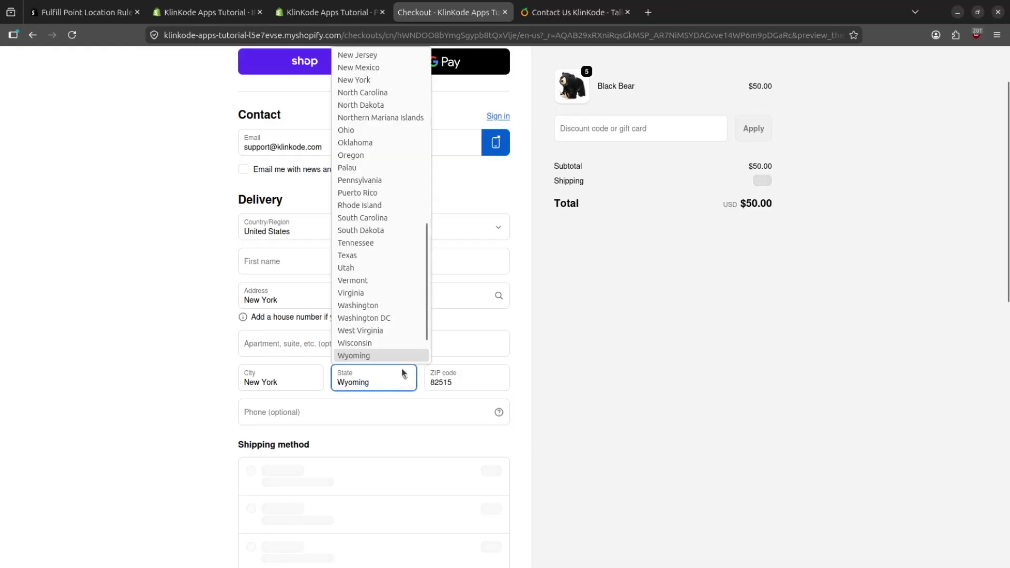
click(374, 81)
key(Tab)
text(10001)
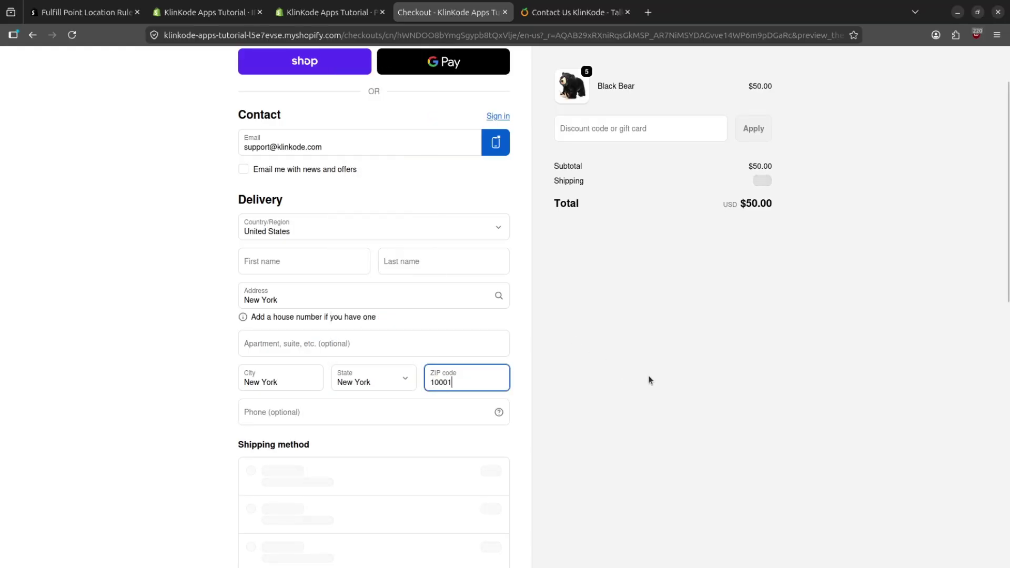
scroll(349, 362, down, 10)
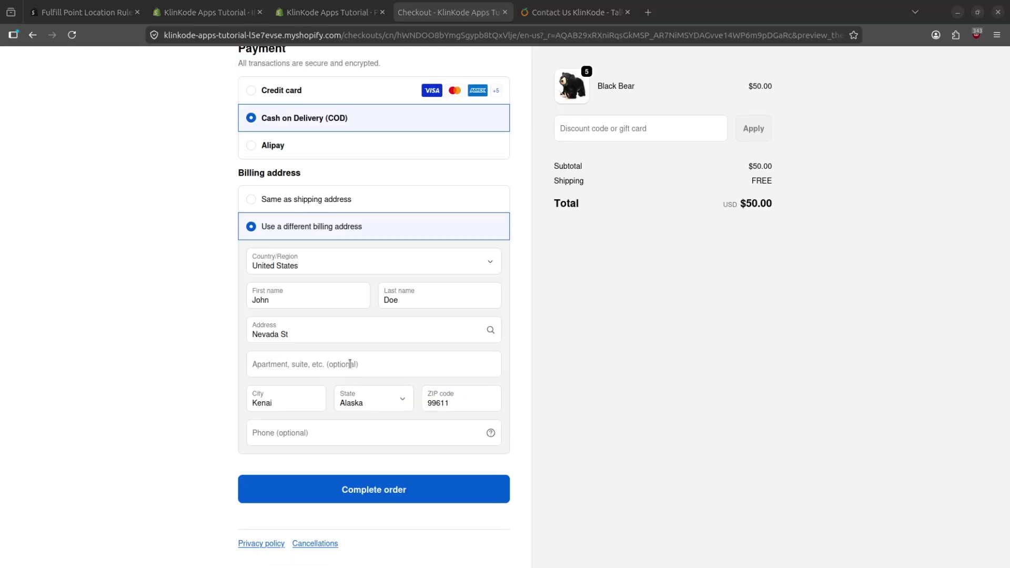
click(377, 490)
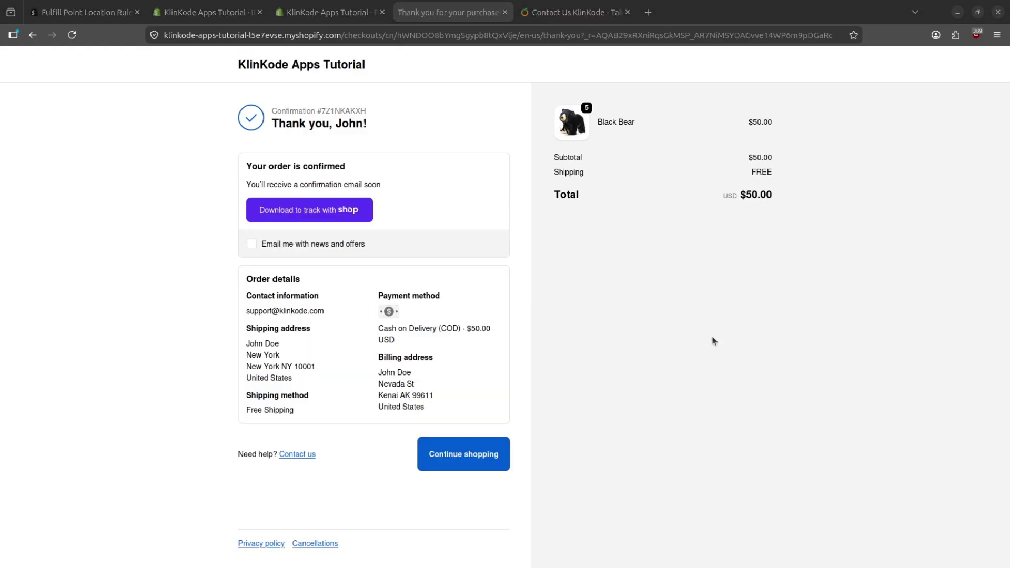
Step: Return to Black Bear's product page in the admin and examine New York Store's committed and available stock after the order
click(337, 17)
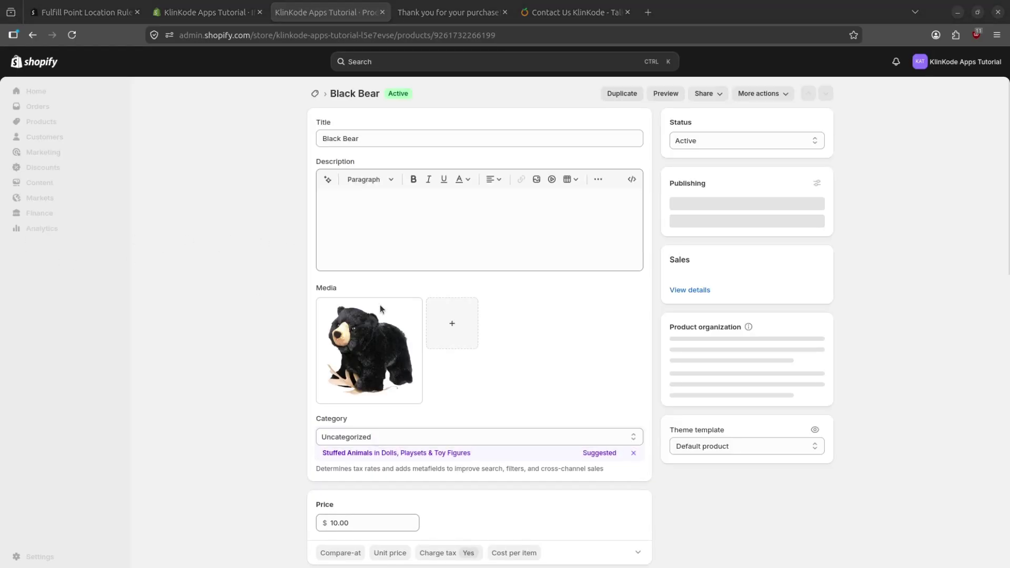
scroll(380, 305, down, 3)
scroll(485, 333, down, 4)
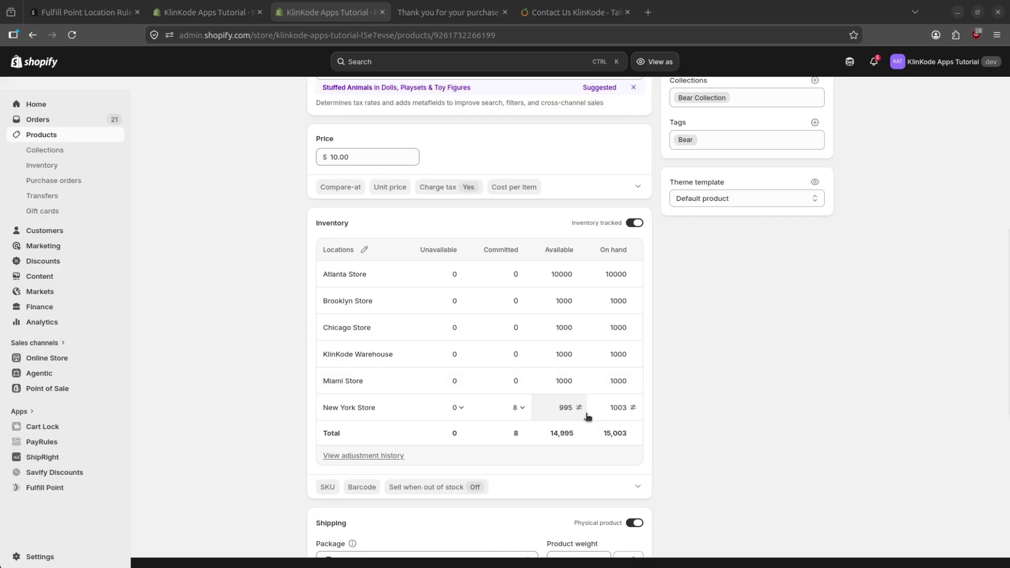
Step: Look at the Fulfill Point rule again and view the KlinKode Contact Us page
click(236, 19)
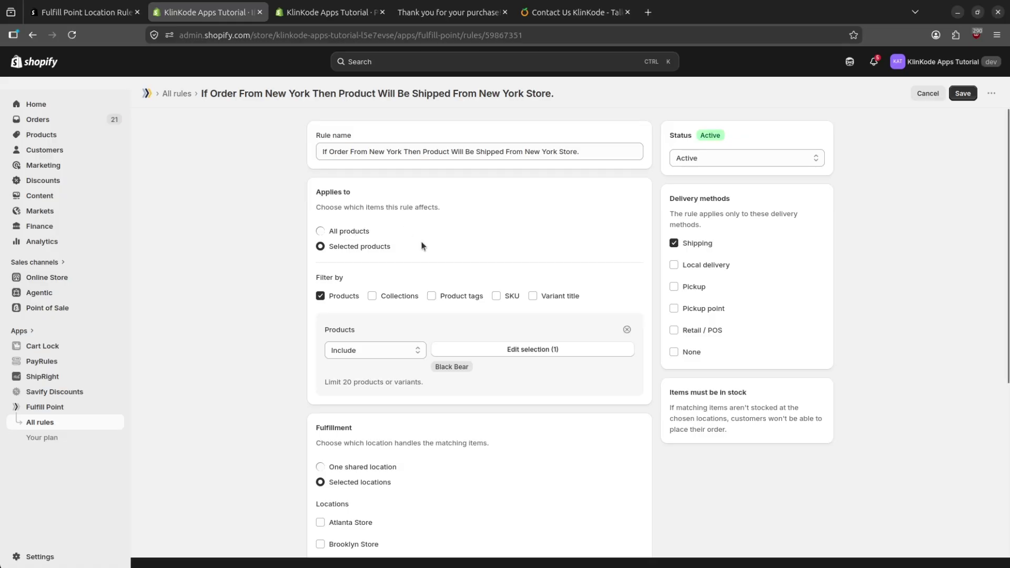
click(584, 16)
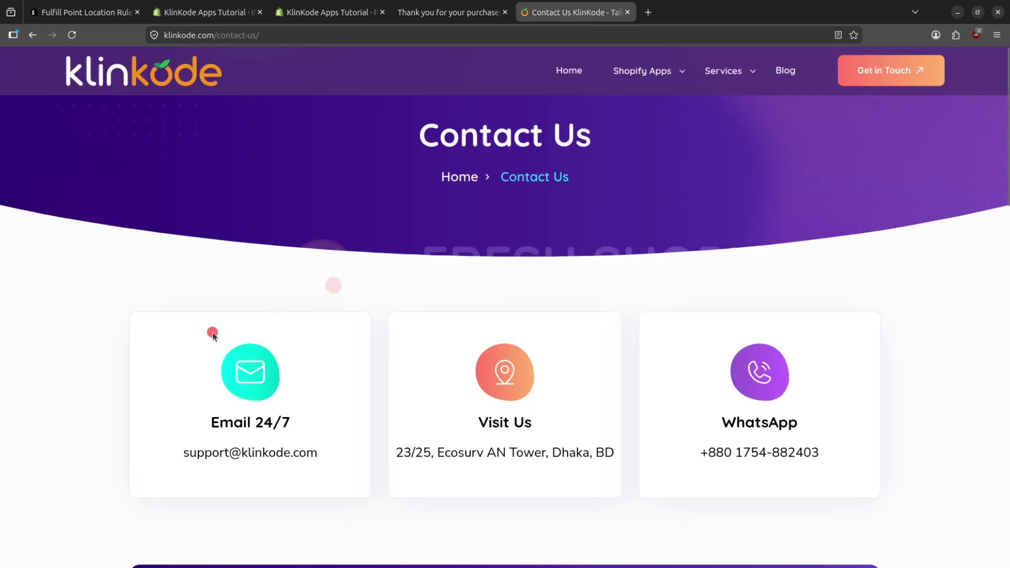